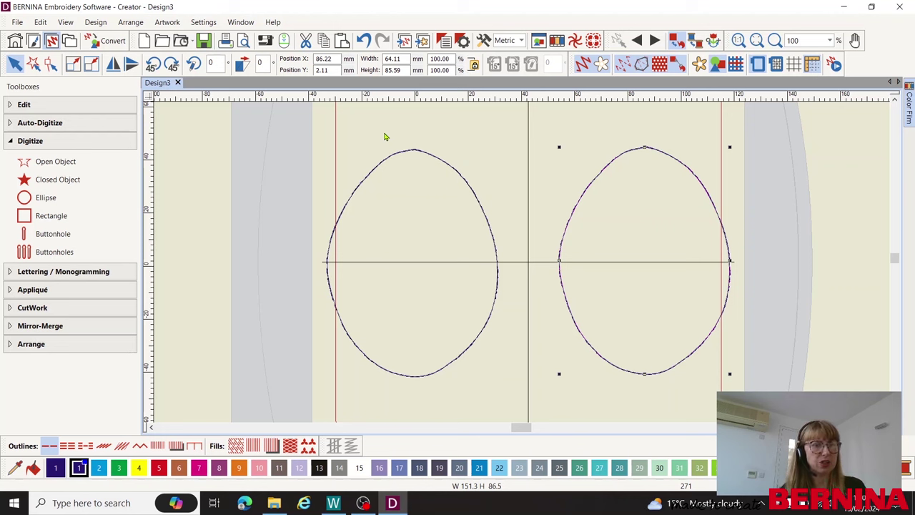
- Start a new lettering object and choose the Creative Cross font for it
left_click(9, 276)
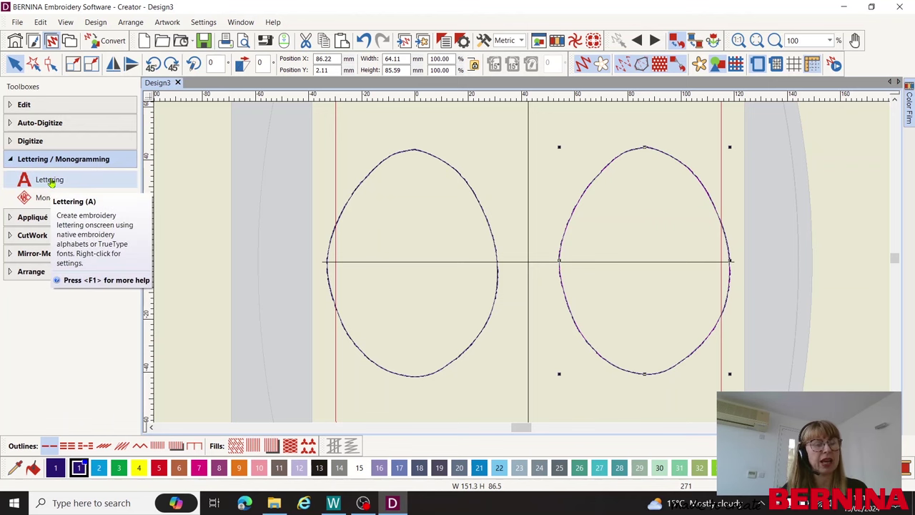
left_click(51, 183)
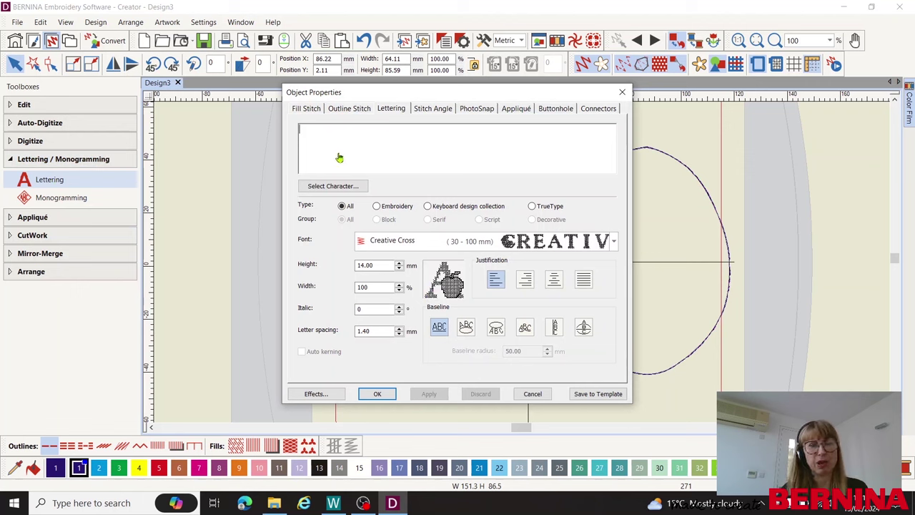
left_click(613, 240)
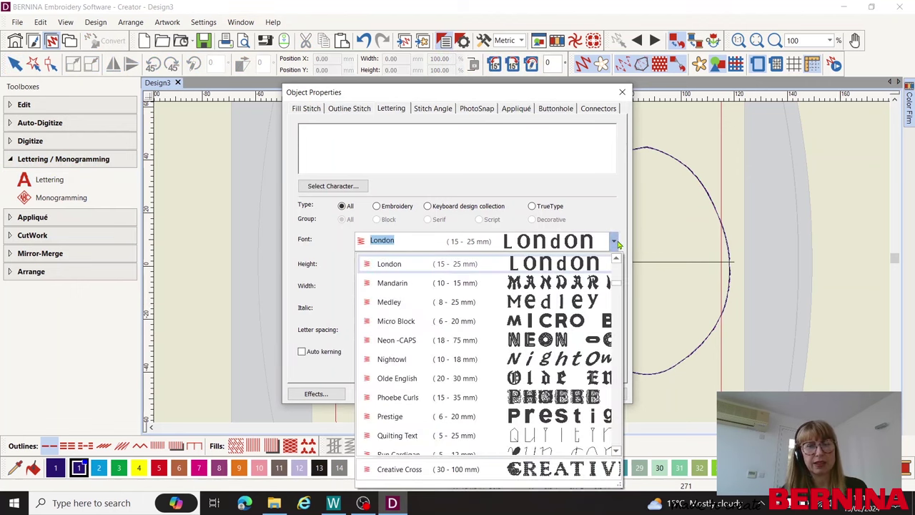
type("Castle")
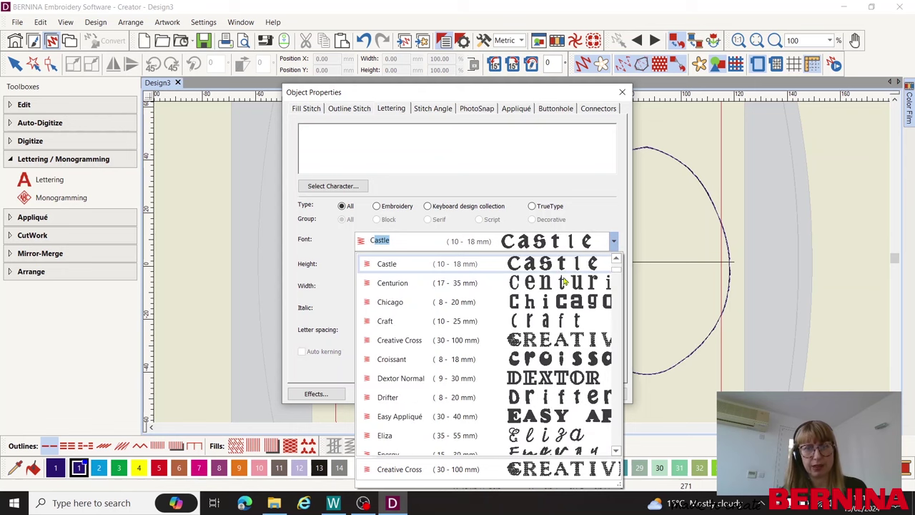
left_click(550, 342)
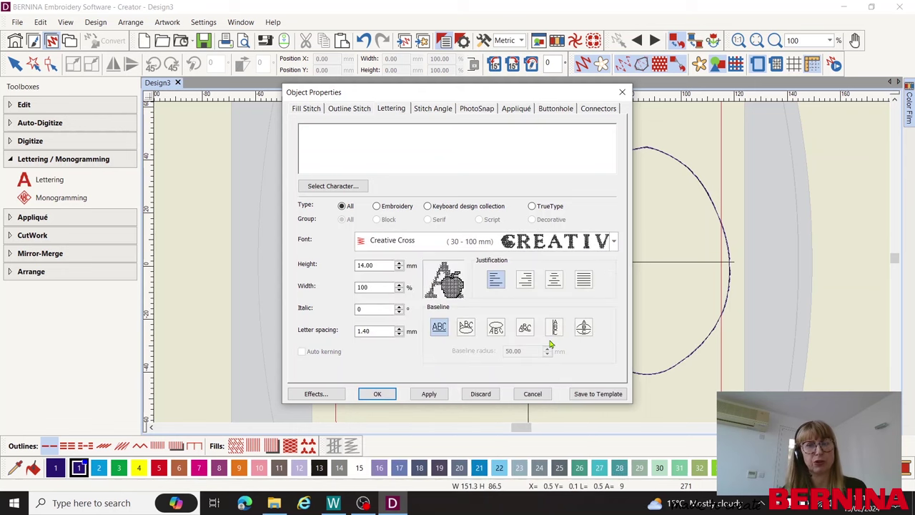
- Enter the lettering text "Ee%" and place it inside the left egg
left_click(441, 136)
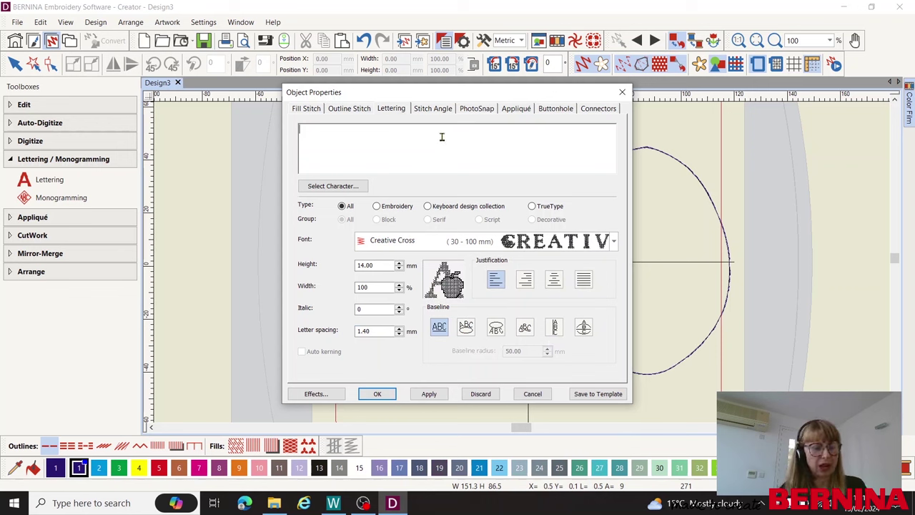
type("E")
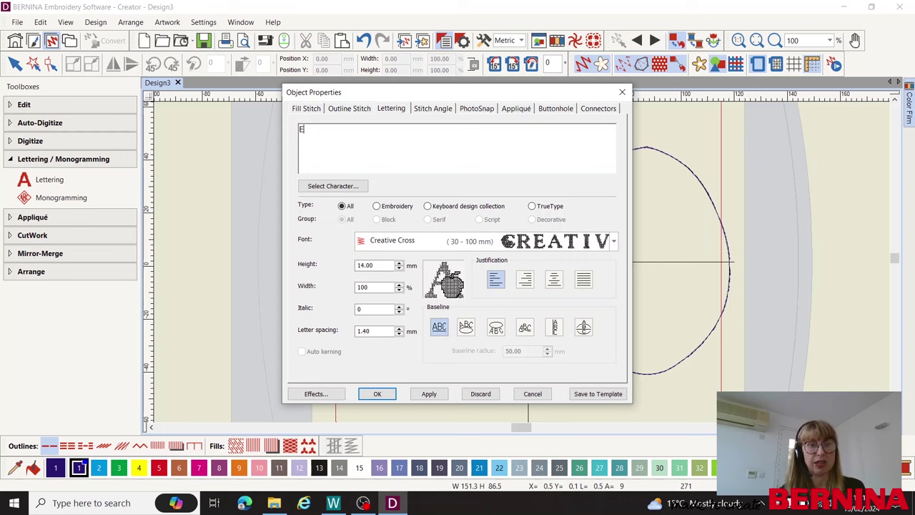
type("e")
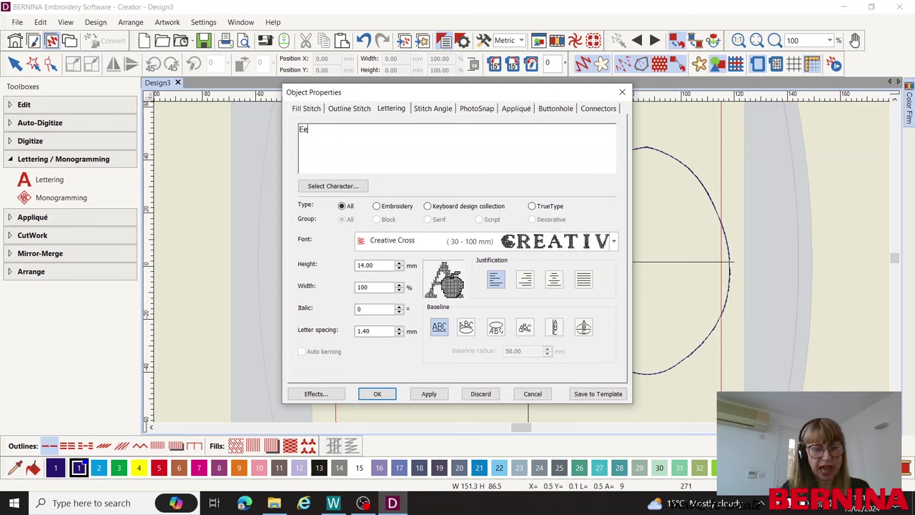
type("%")
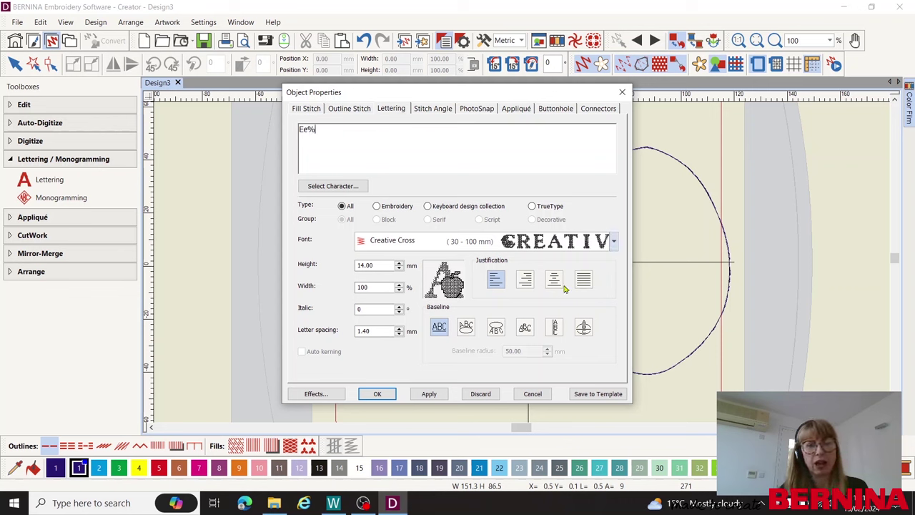
left_click(428, 397)
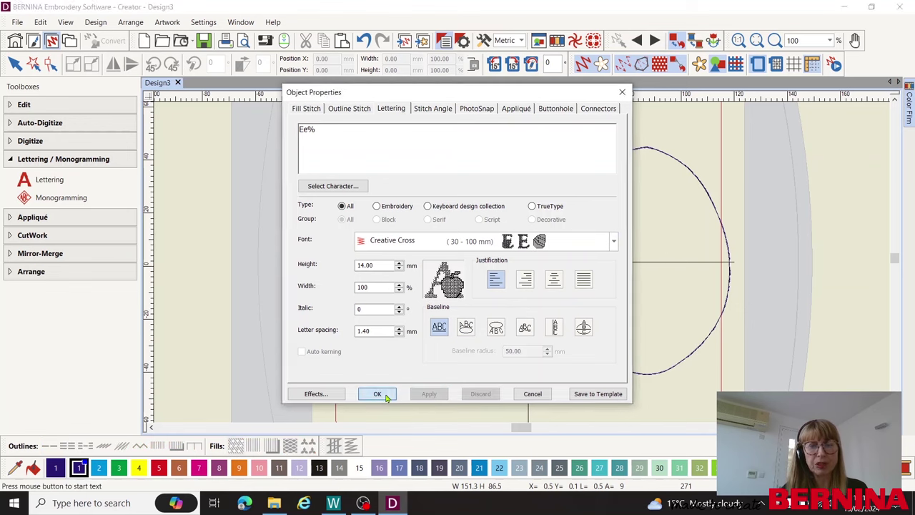
left_click(381, 394)
left_click(399, 263)
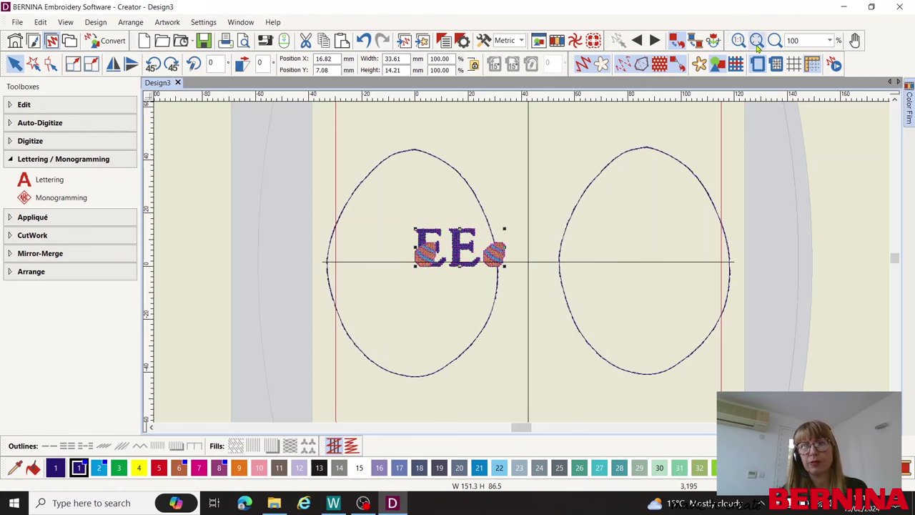
- Inspect the cross-stitch lettering "Ee%" up close and delete it from the design
key("b")
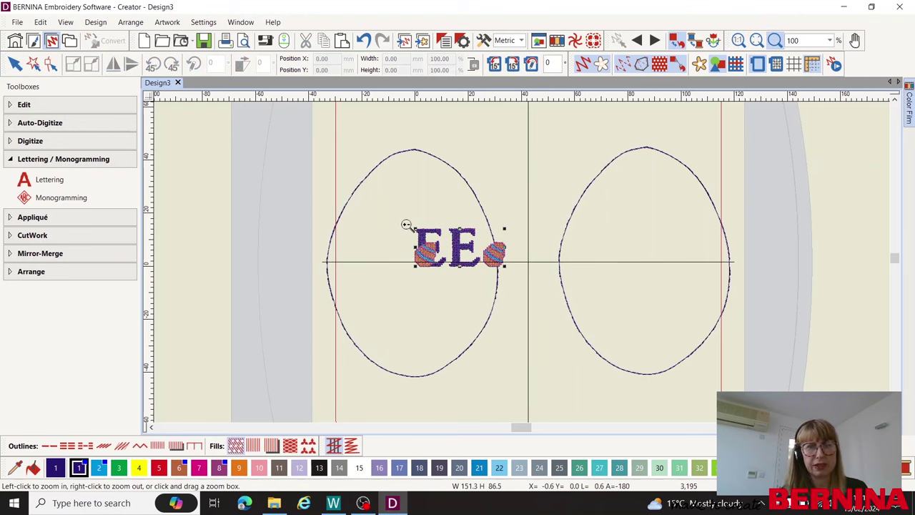
left_click_drag(406, 224, 527, 288)
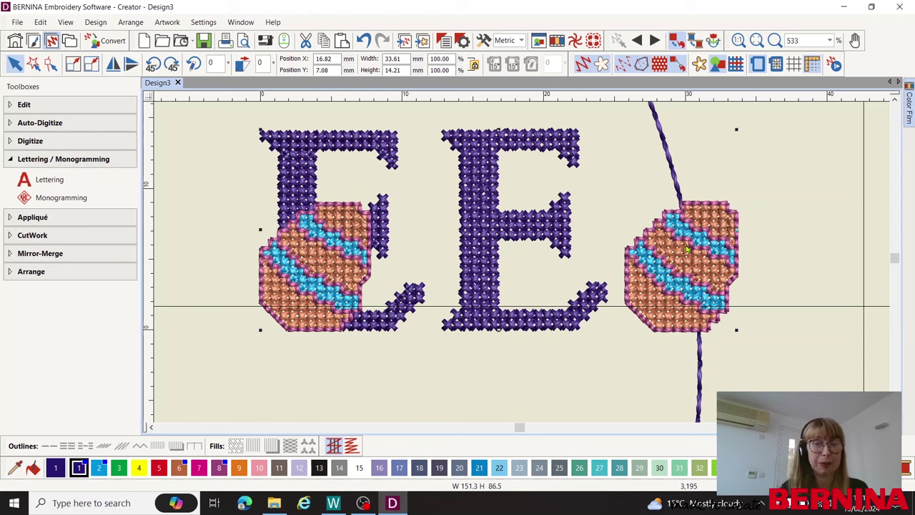
key("Delete")
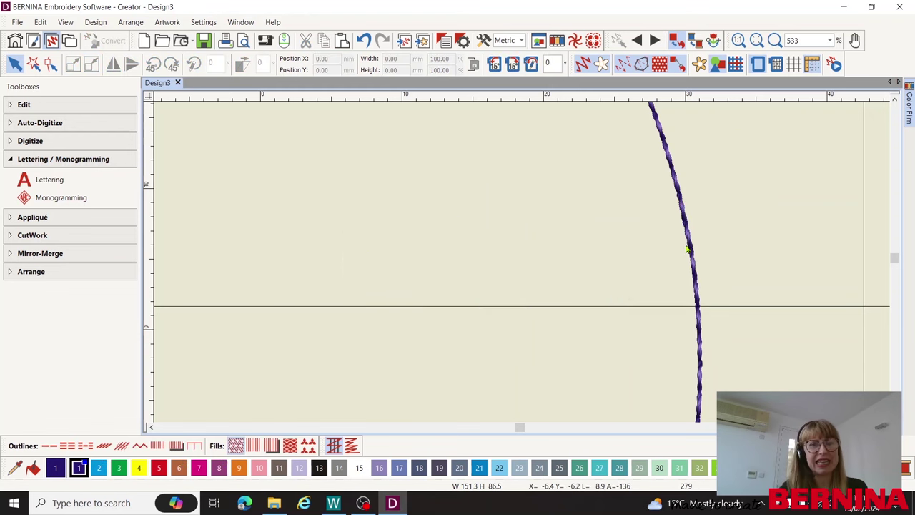
left_click(739, 41)
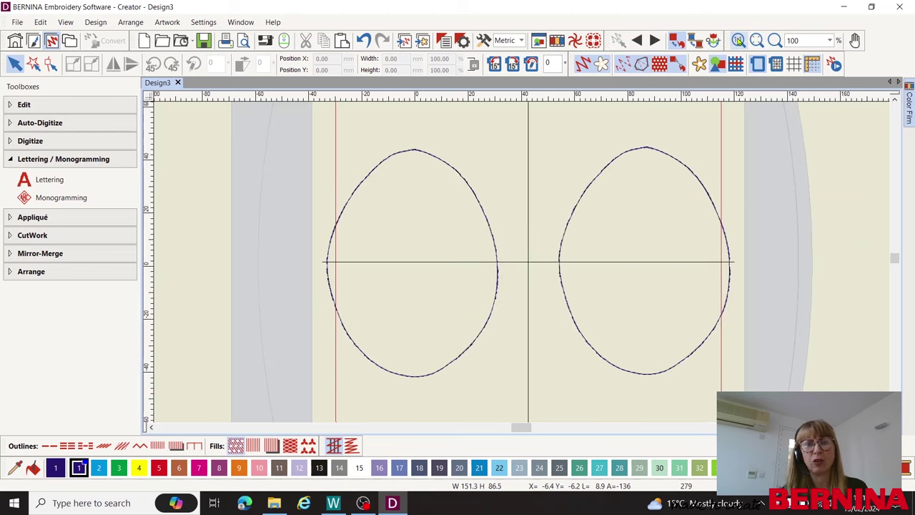
- Create the lettering "E" in the Creative Cross font and place it inside the left egg
left_click(61, 182)
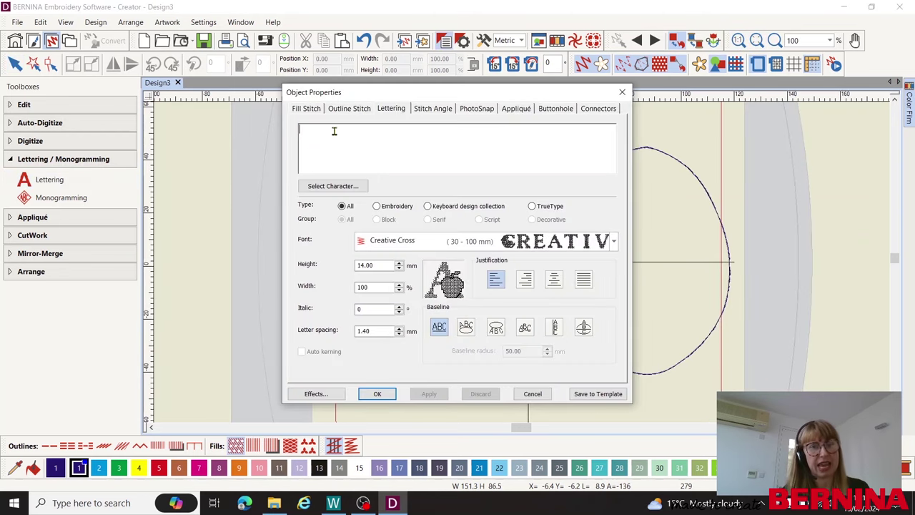
type("E")
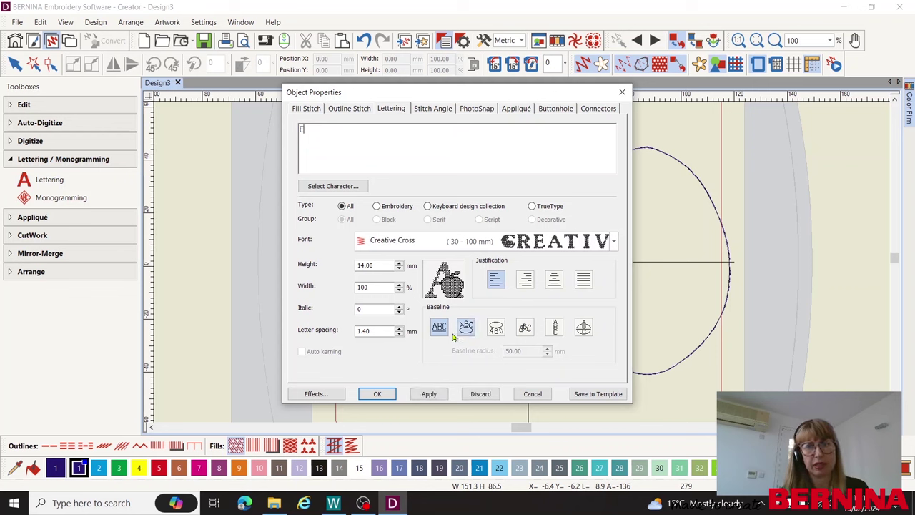
left_click(431, 397)
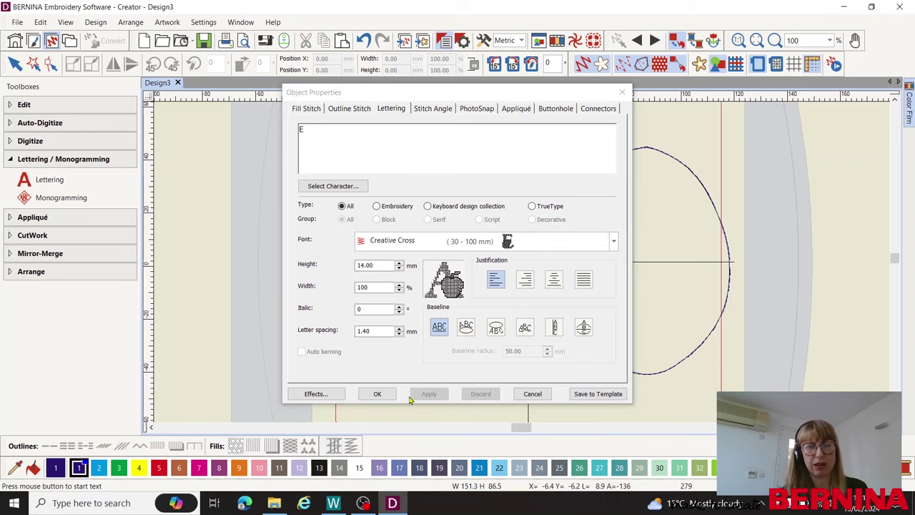
left_click(377, 394)
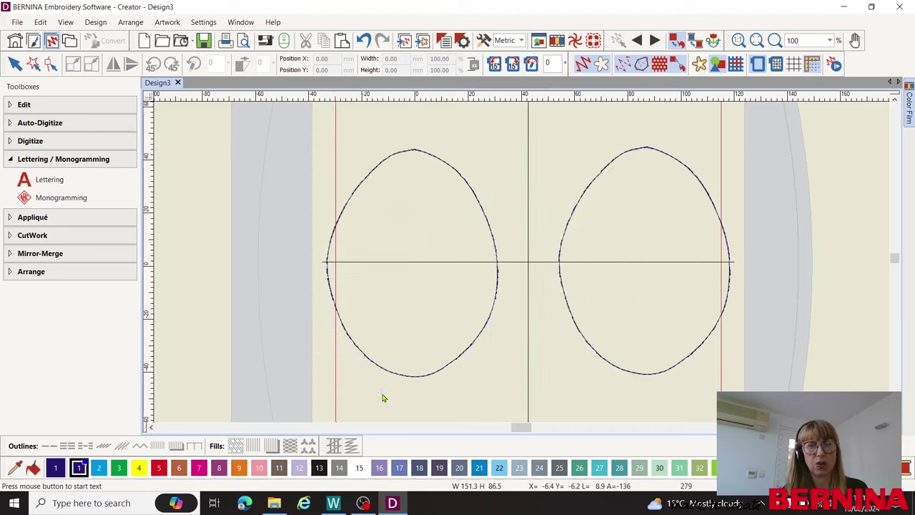
left_click(399, 257)
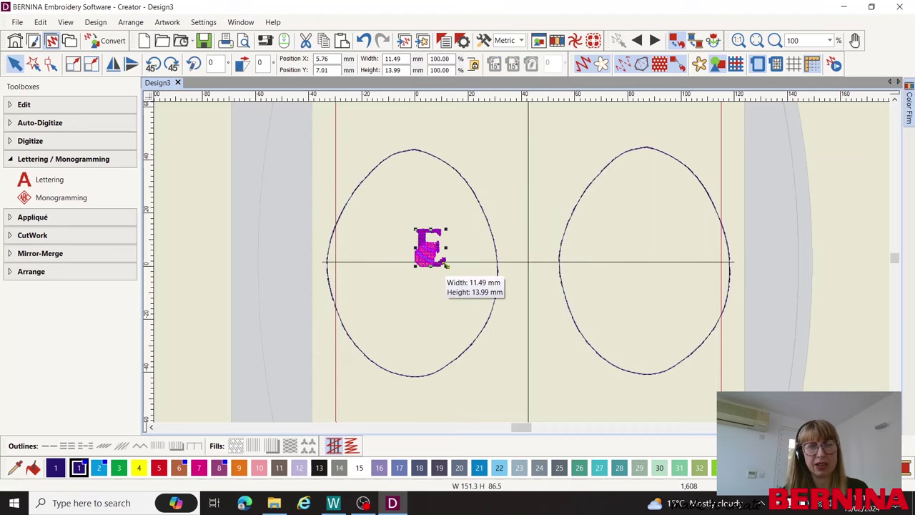
- Enlarge the letter E to about 38 mm wide and 46 mm high and move it within the left egg
left_click_drag(444, 265, 545, 352)
left_click_drag(472, 309, 428, 288)
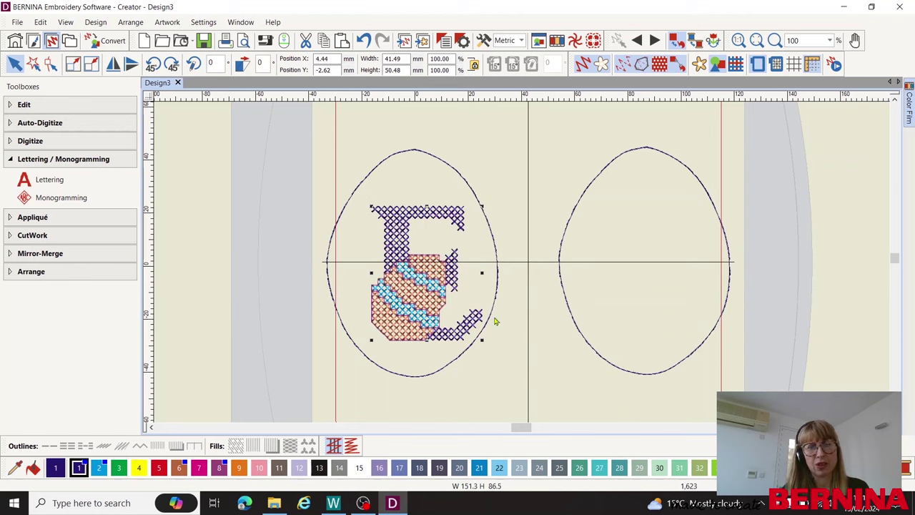
left_click_drag(483, 339, 474, 334)
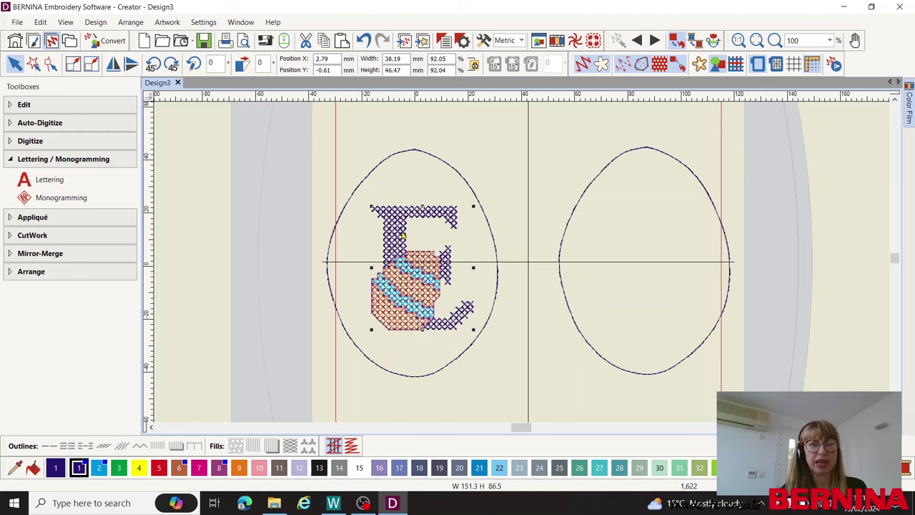
left_click_drag(425, 270, 425, 271)
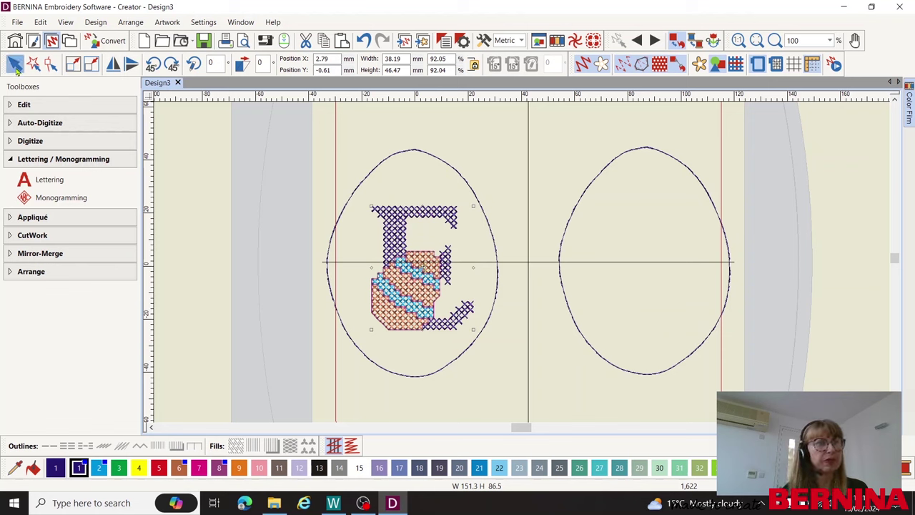
- Align the centers of the letter E and the left egg, and fine-tune the E's position to about X 0.75, Y -0.59 mm
left_click(377, 171)
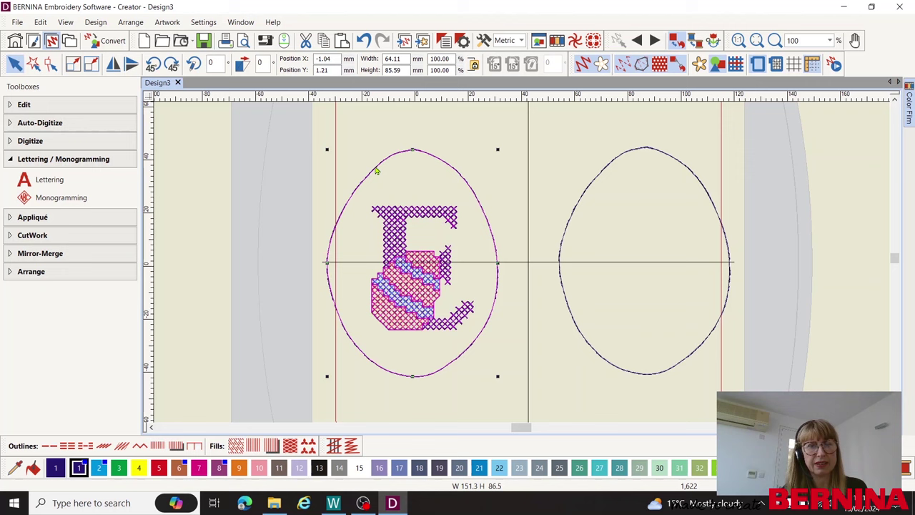
left_click(31, 272)
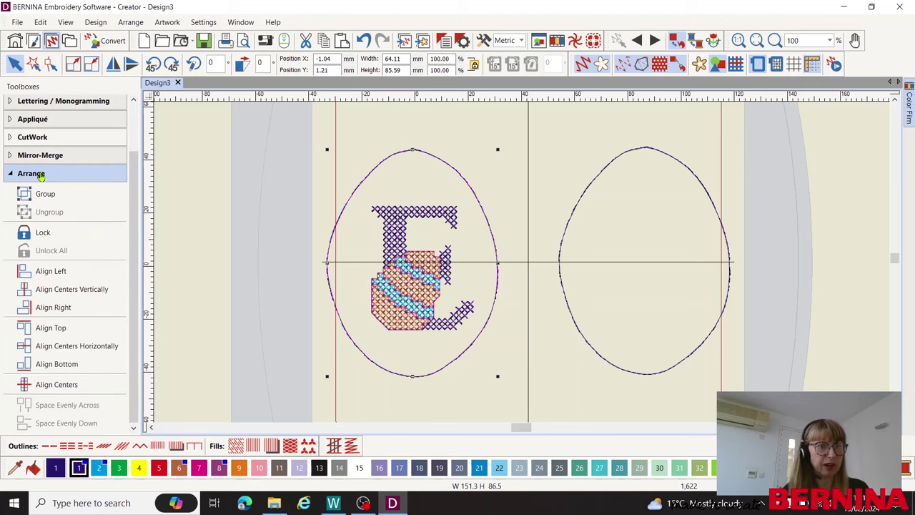
left_click(54, 387)
left_click(587, 141)
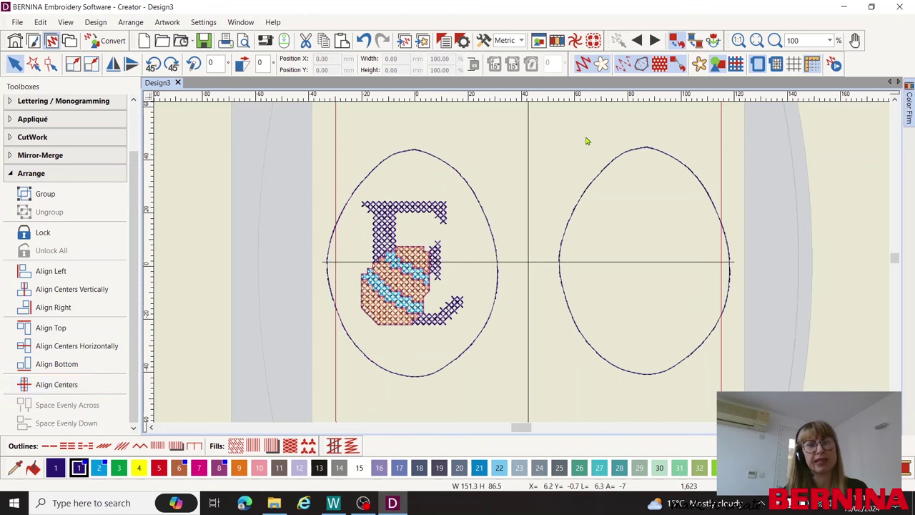
left_click(405, 276)
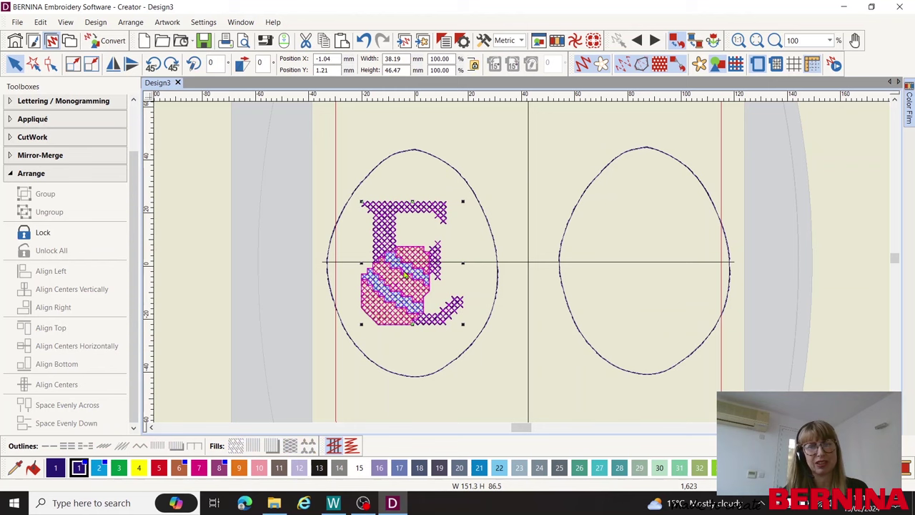
left_click_drag(406, 276, 411, 279)
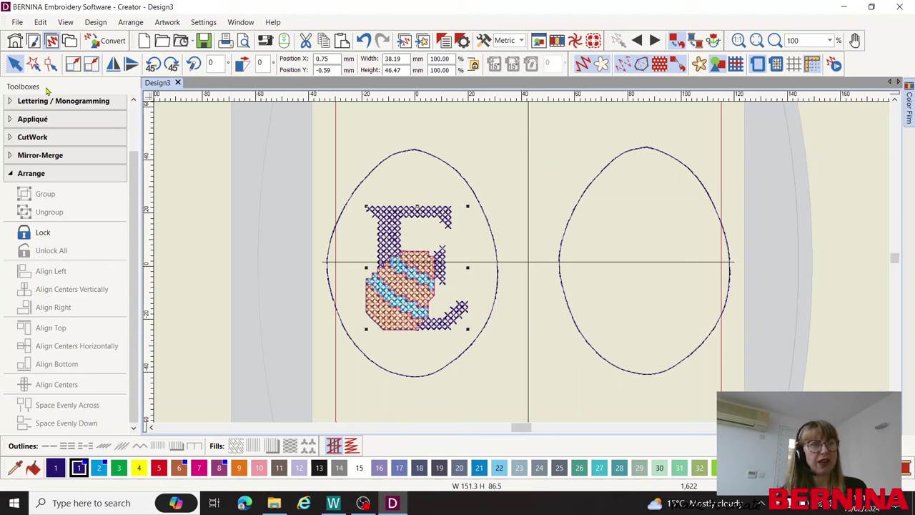
- Apply a Pattern Fill to the right egg
left_click(14, 70)
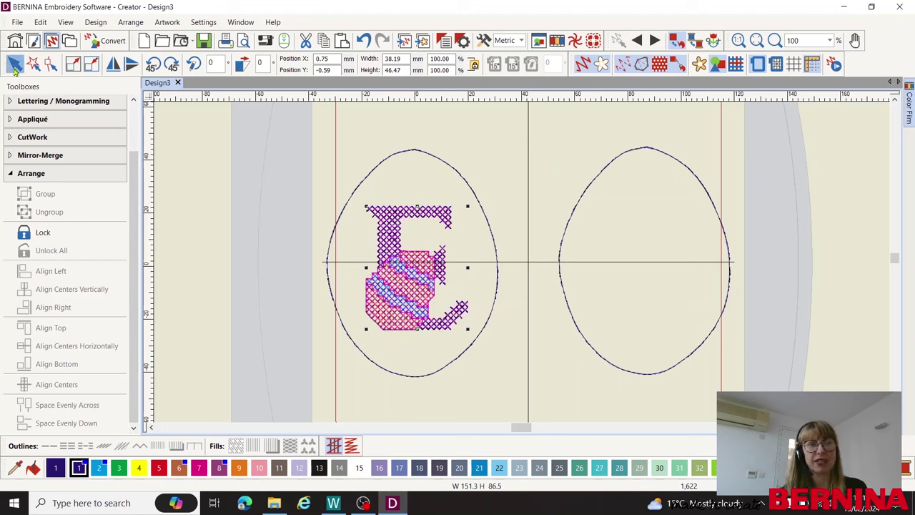
left_click(603, 171)
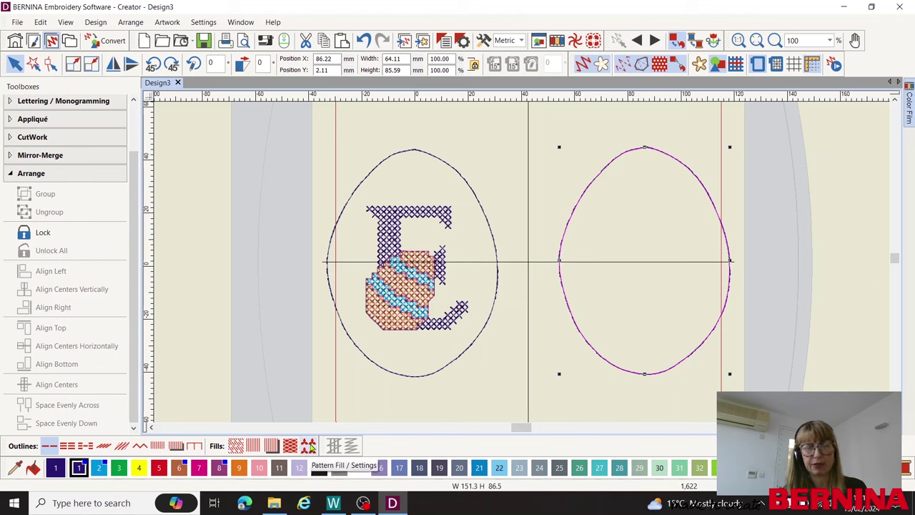
left_click(309, 446)
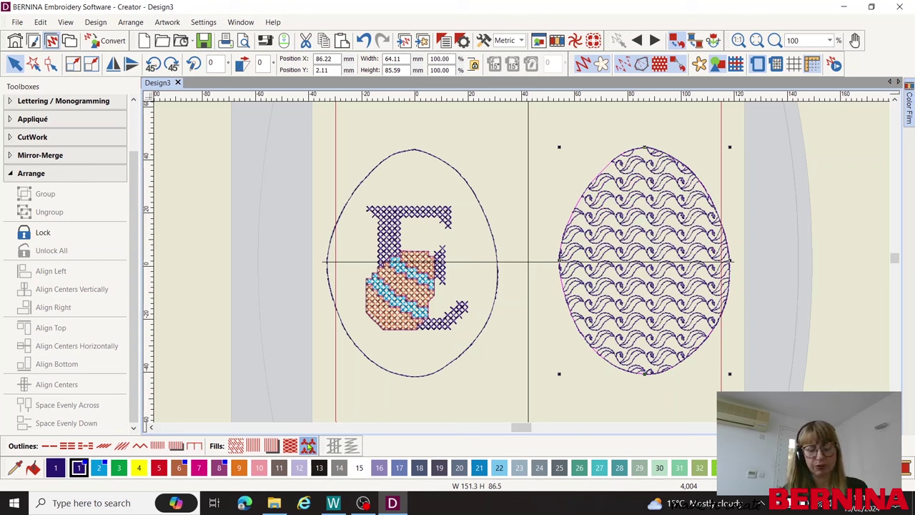
- Change the right egg's fill pattern to K0002a from the NP004a pattern set
right_click(308, 446)
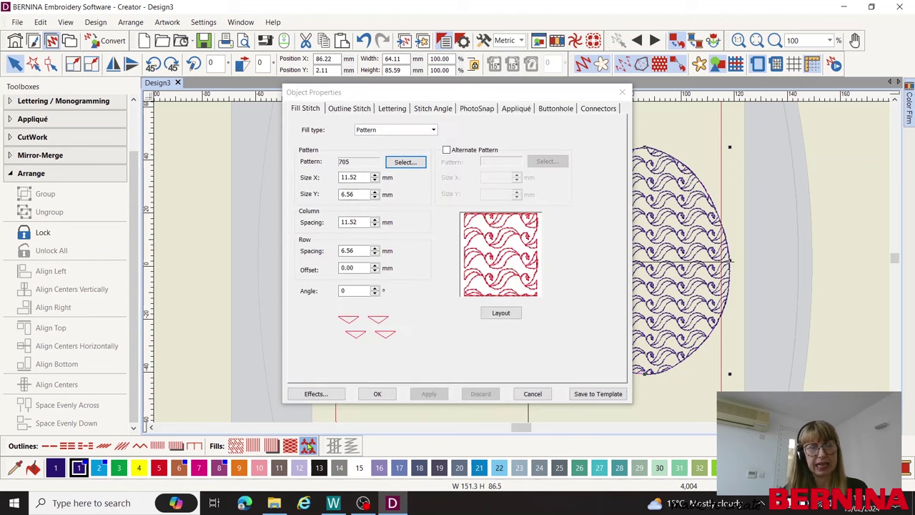
left_click(413, 163)
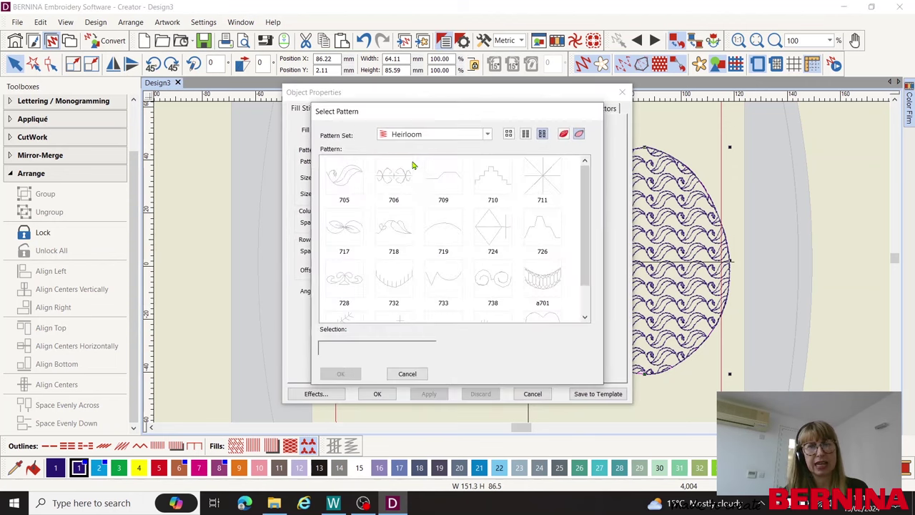
left_click(487, 134)
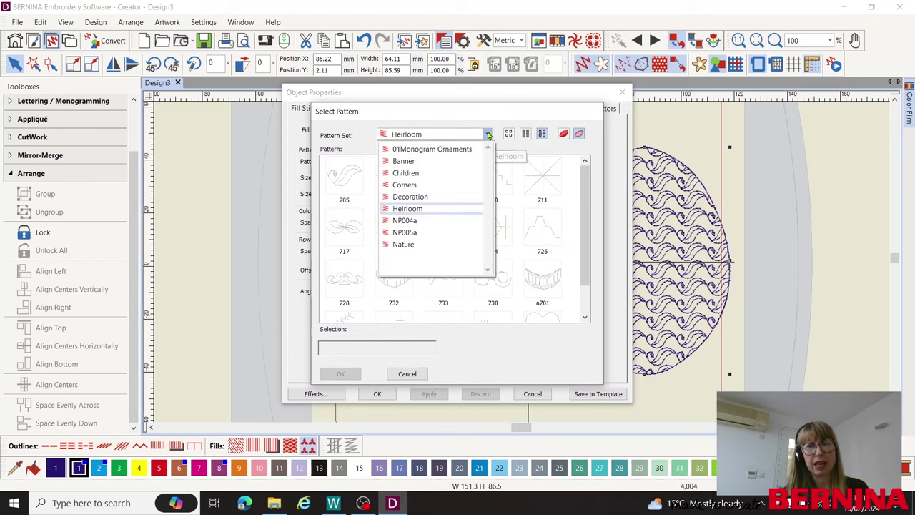
left_click(417, 222)
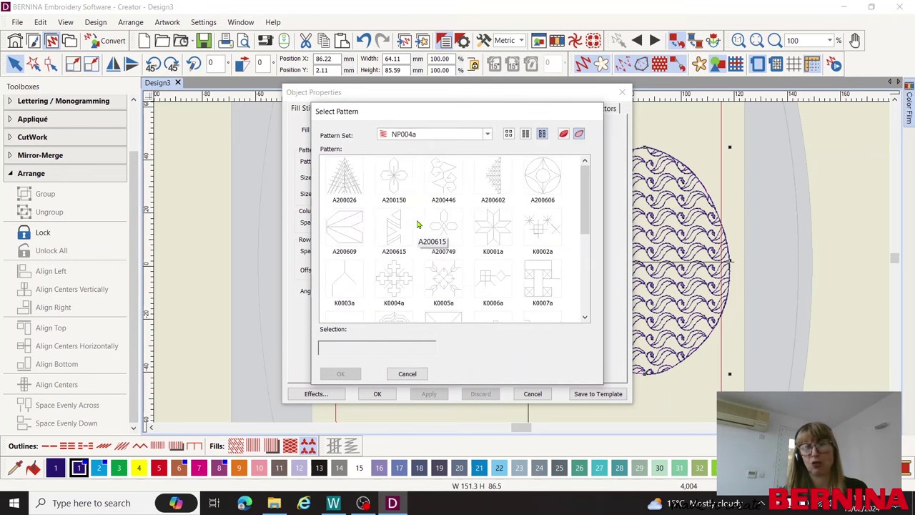
left_click(549, 225)
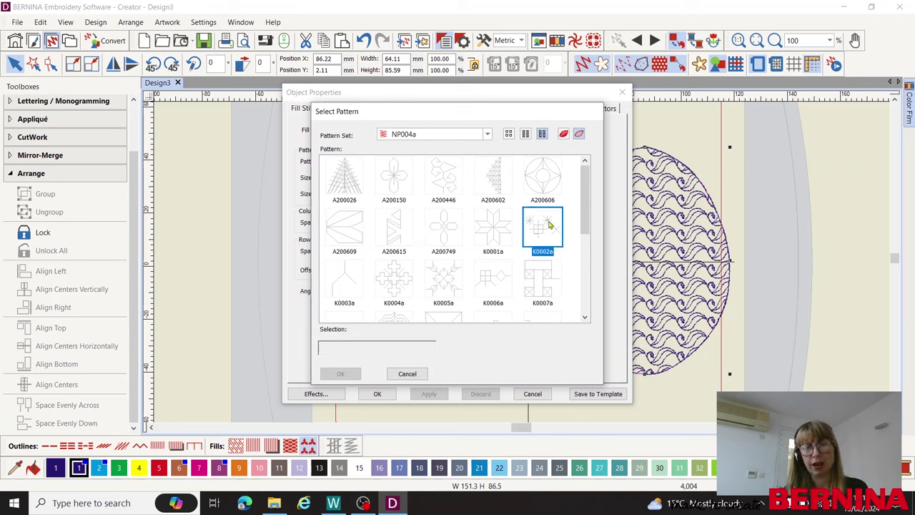
left_click(336, 376)
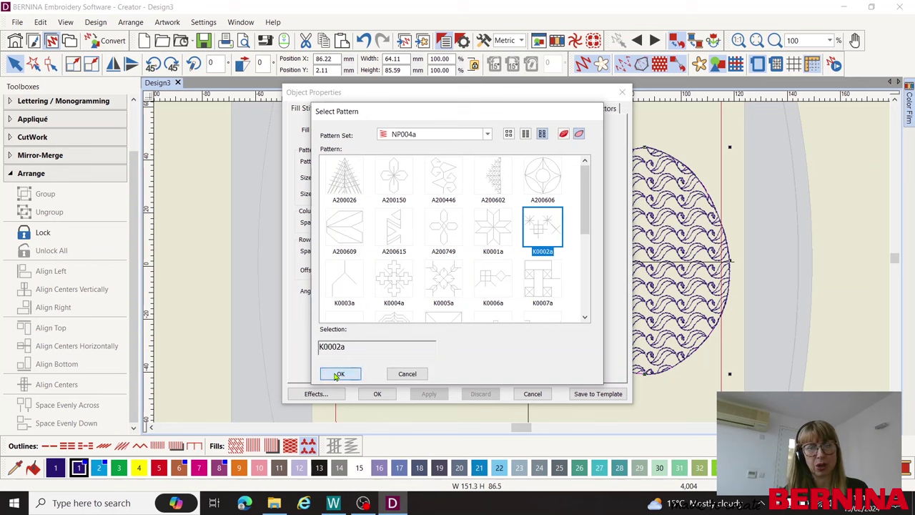
left_click(429, 395)
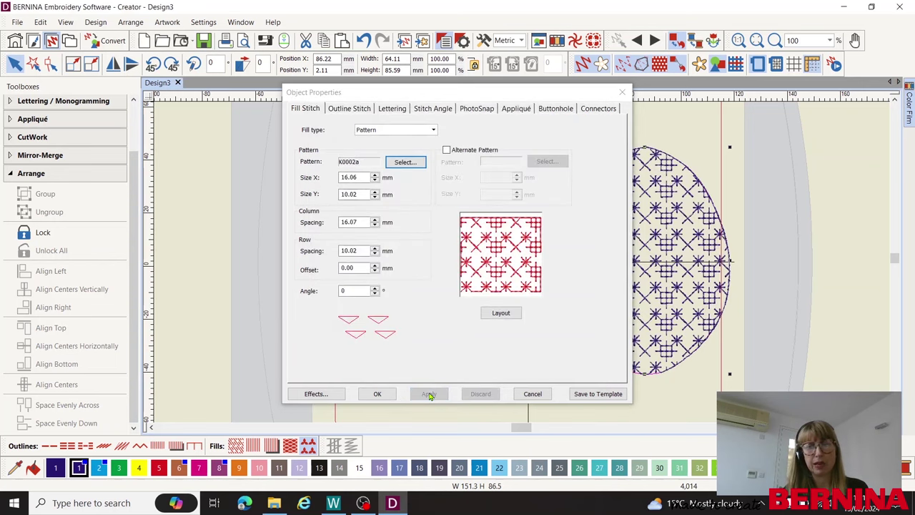
left_click(377, 394)
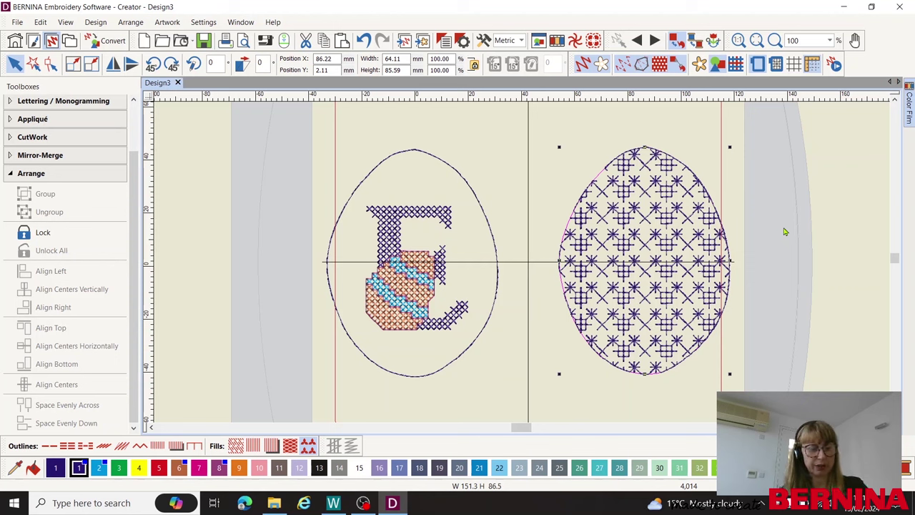
- Rotate the entire design 90 degrees clockwise in two 45-degree turns and check its fit in the whole hoop
key("ctrl+a")
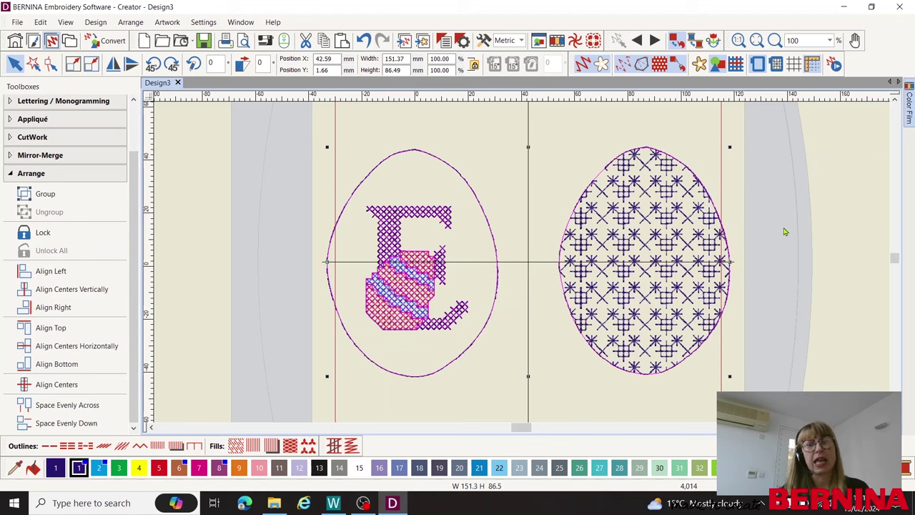
left_click(172, 65)
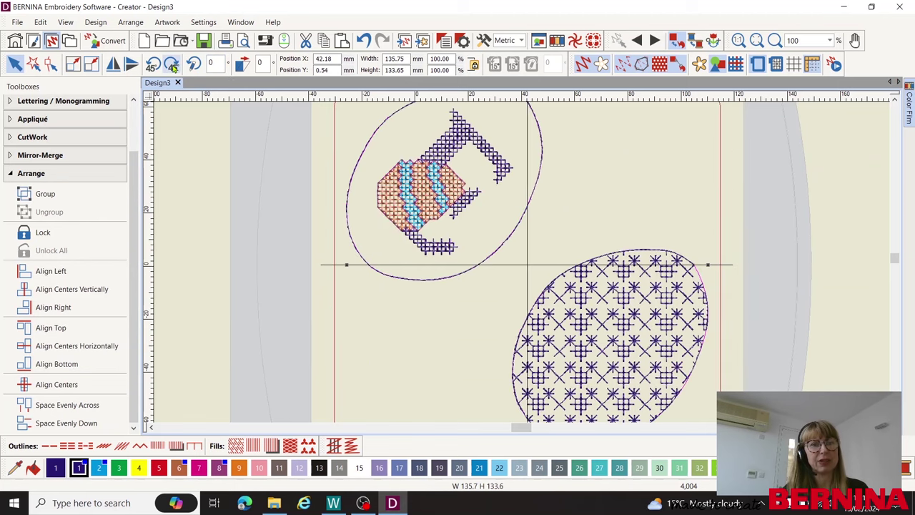
left_click(172, 66)
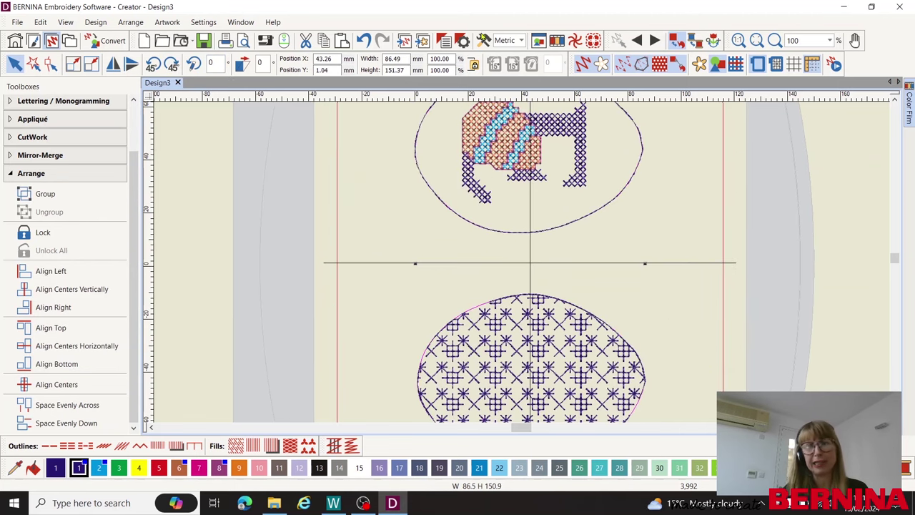
left_click(831, 41)
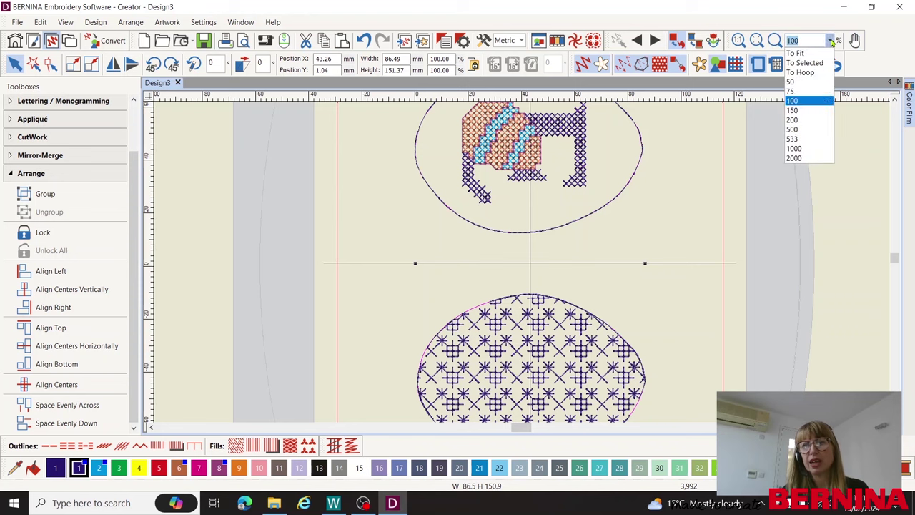
left_click(815, 75)
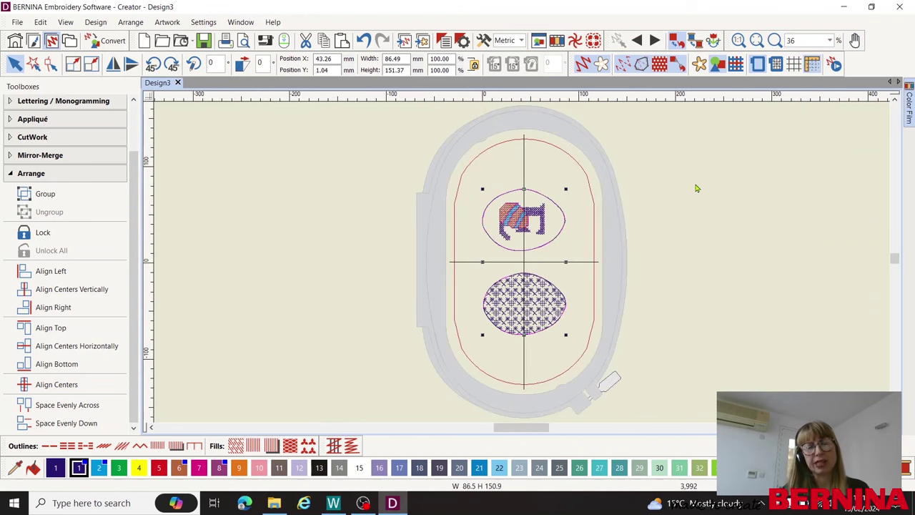